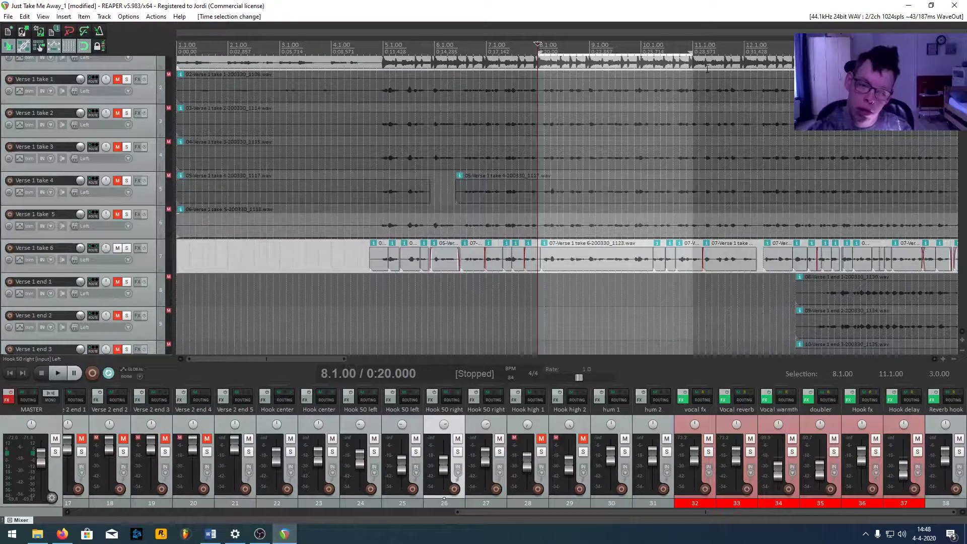
Play the bar 8 to 11 selection with the full mix and again with the "Fall for me" beat temporarily muted
key("space")
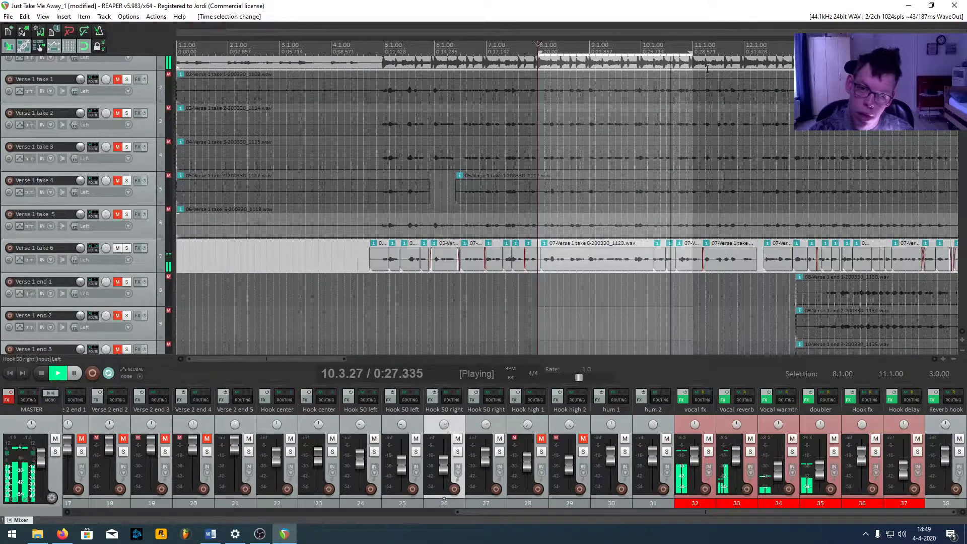
key("space")
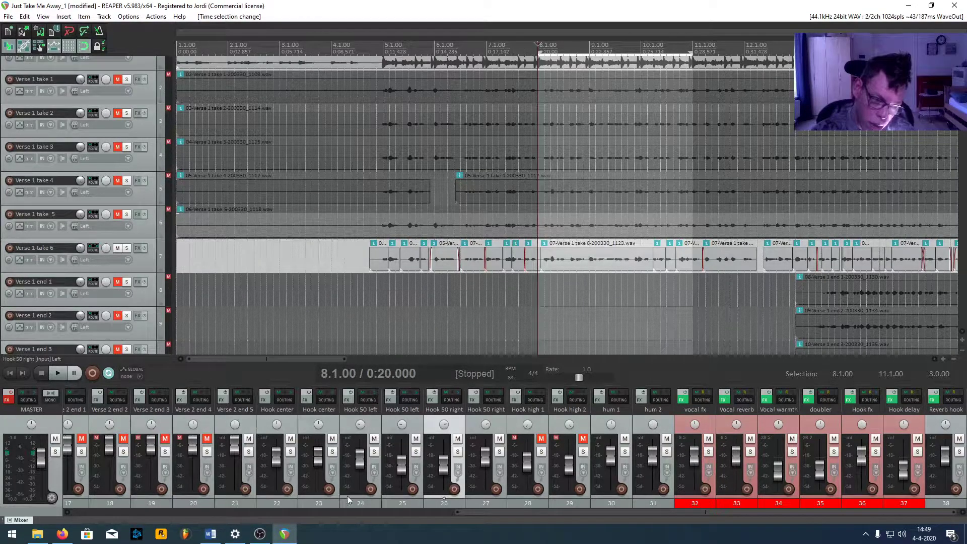
left_click_drag(517, 510, 109, 505)
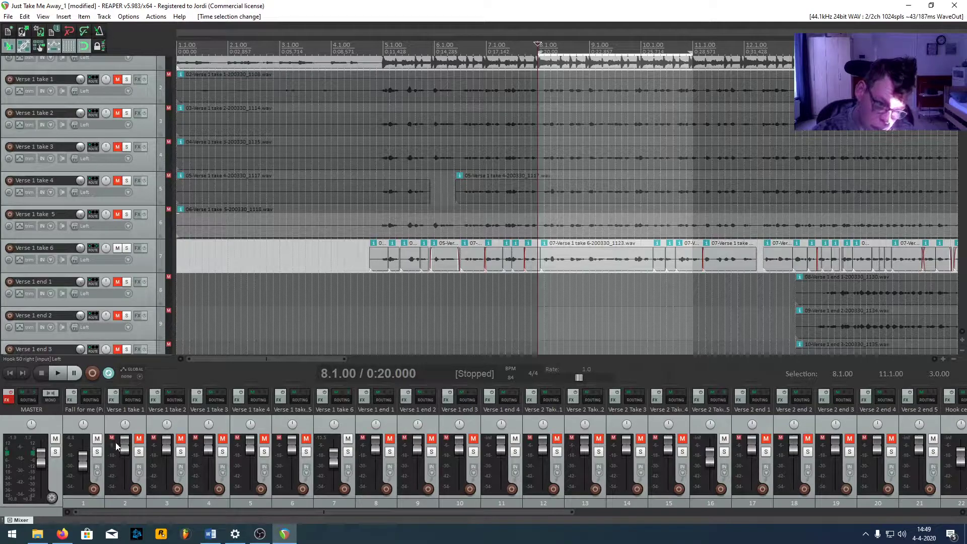
left_click(102, 435)
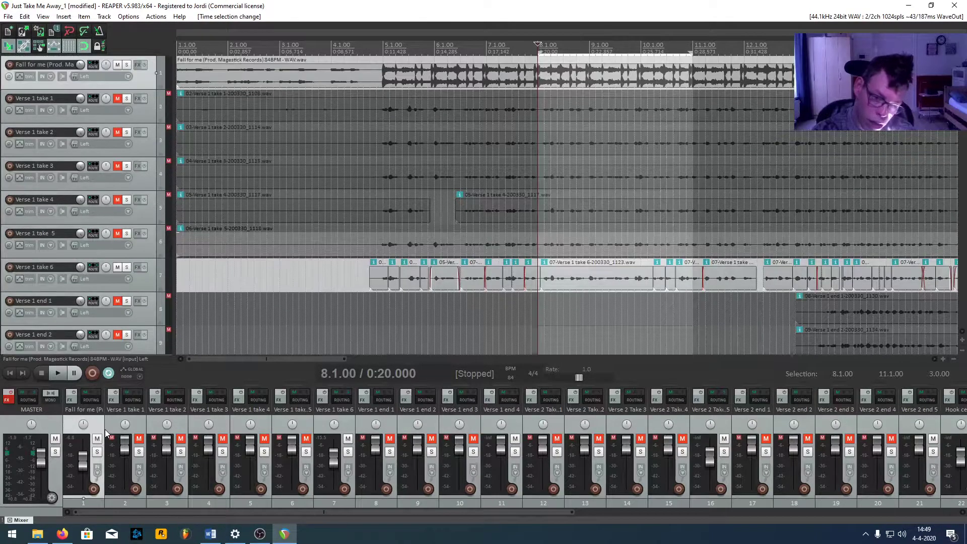
left_click(97, 439)
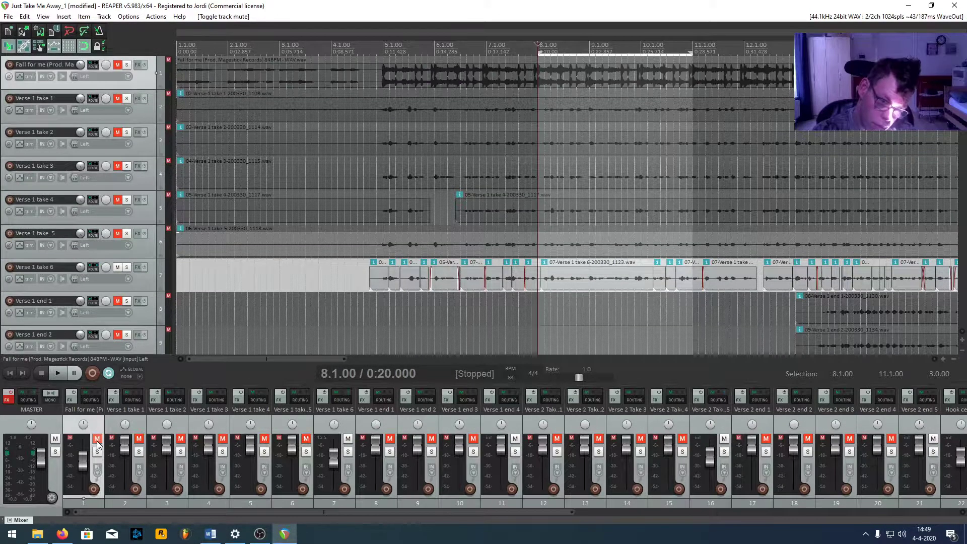
key("space")
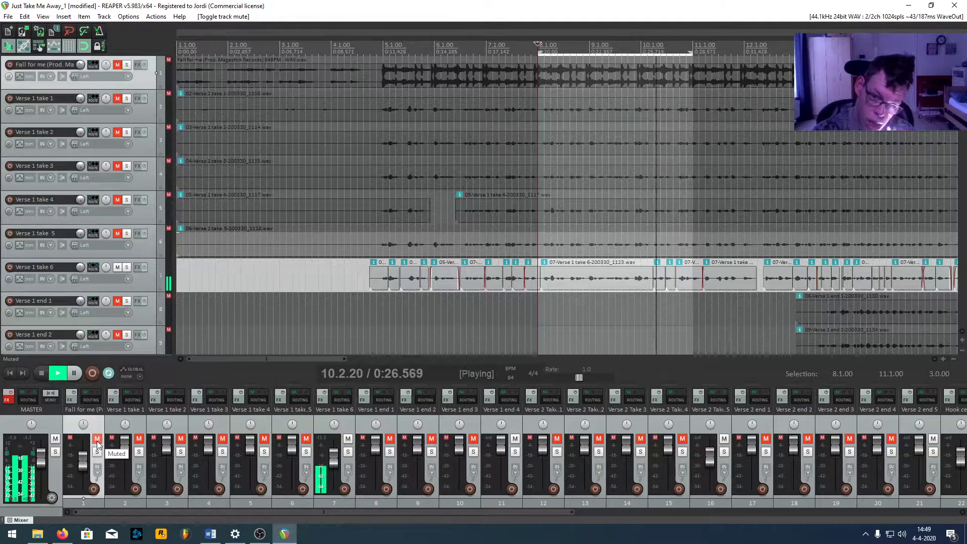
key("space")
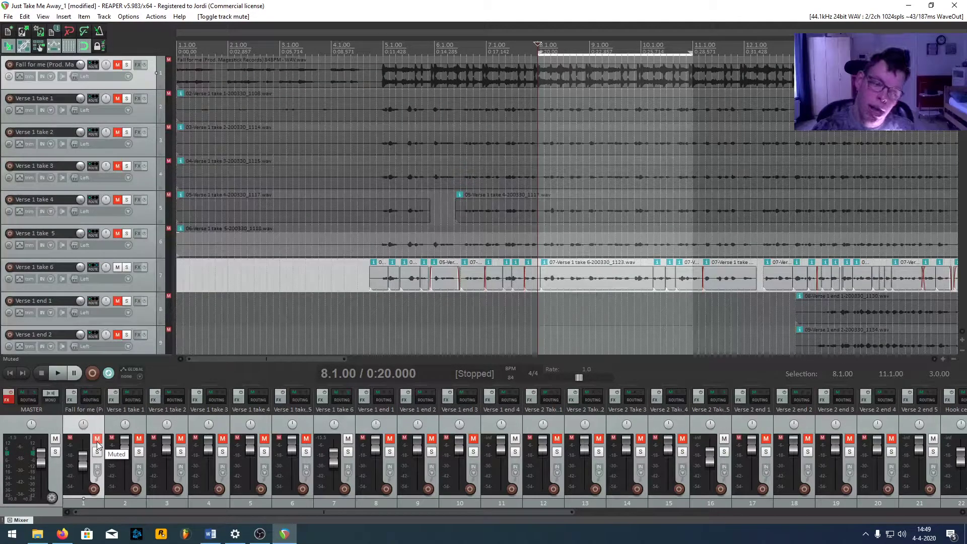
left_click(96, 439)
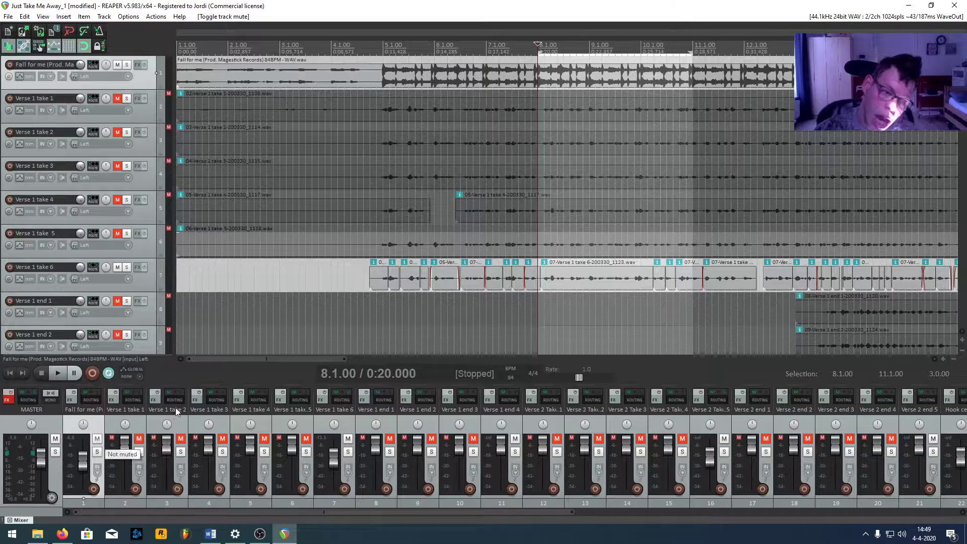
Mute the vocal fx track, bypass its effects chain, and play the selection to hear the dry vocal with the beat
left_click_drag(407, 513, 759, 497)
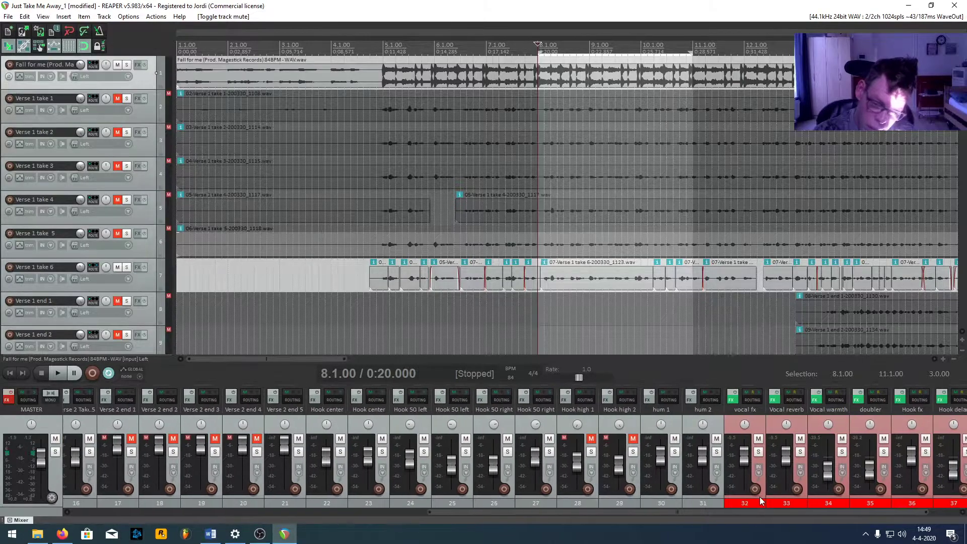
left_click(759, 440)
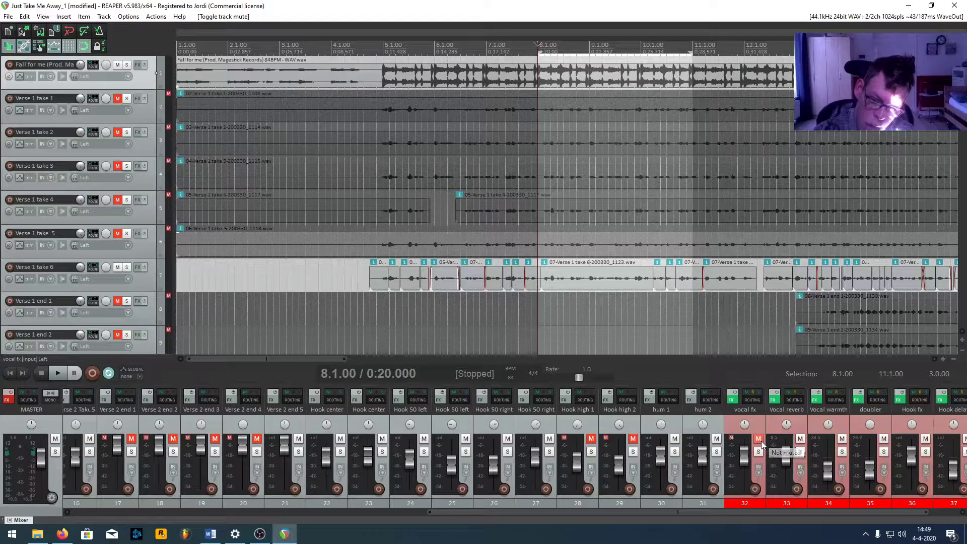
left_click(733, 399)
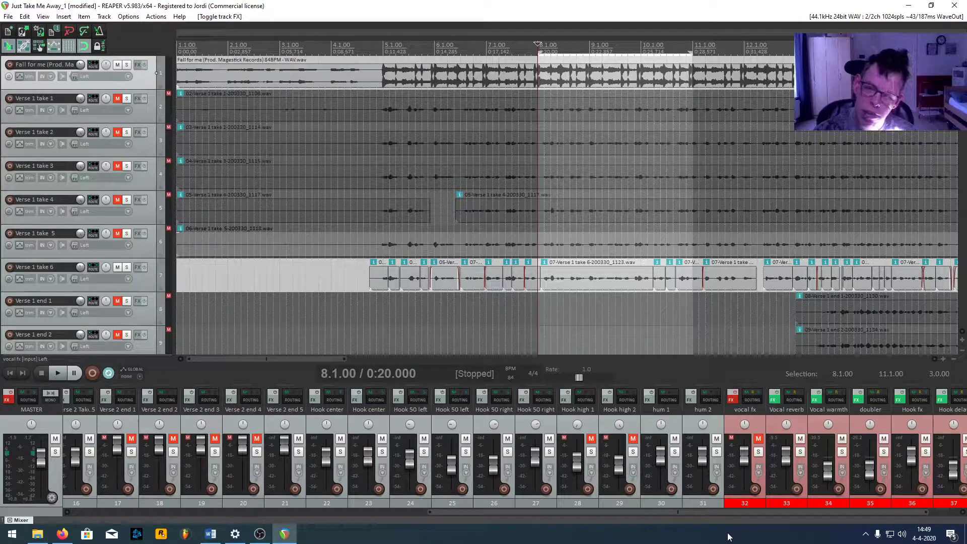
key("space")
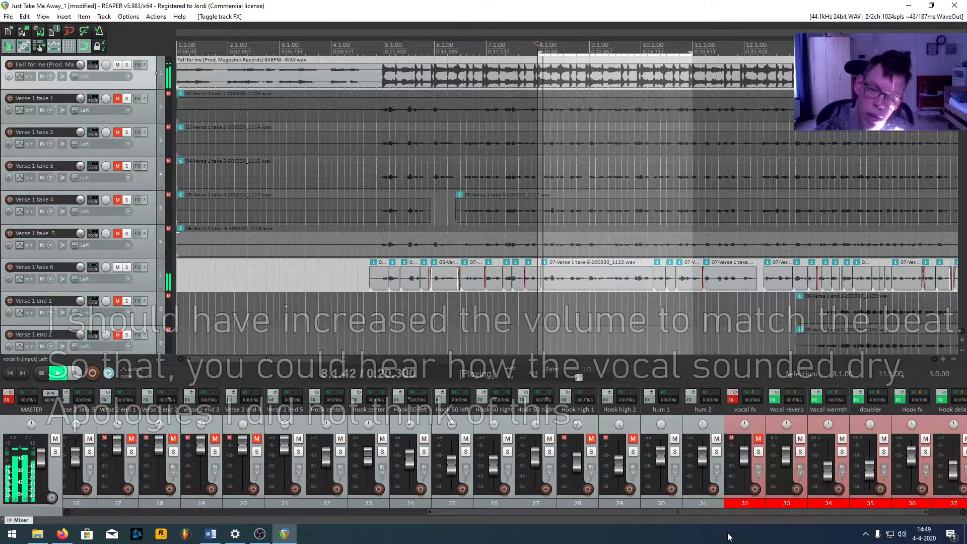
key("space")
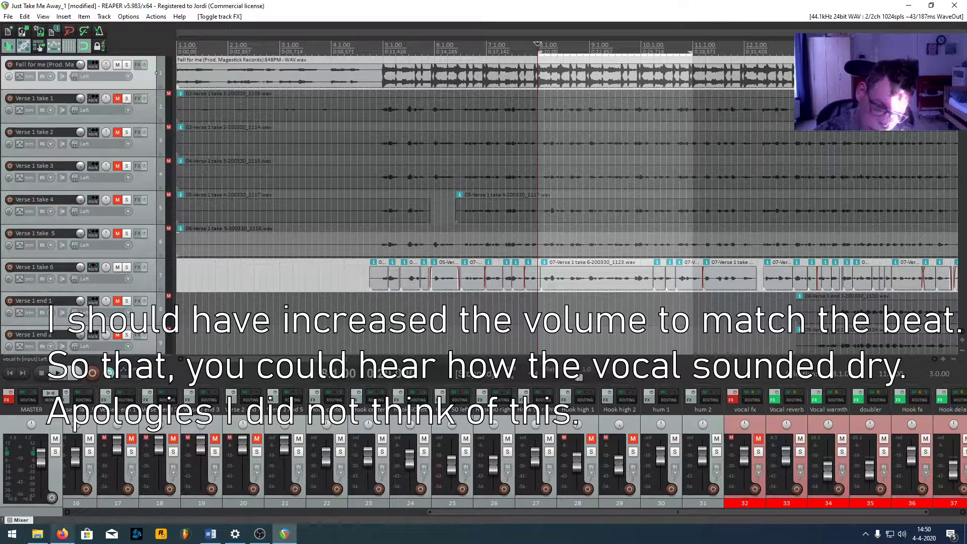
Play the dry vocal alone by temporarily muting the "Fall for me" beat track
left_click_drag(432, 512, 77, 512)
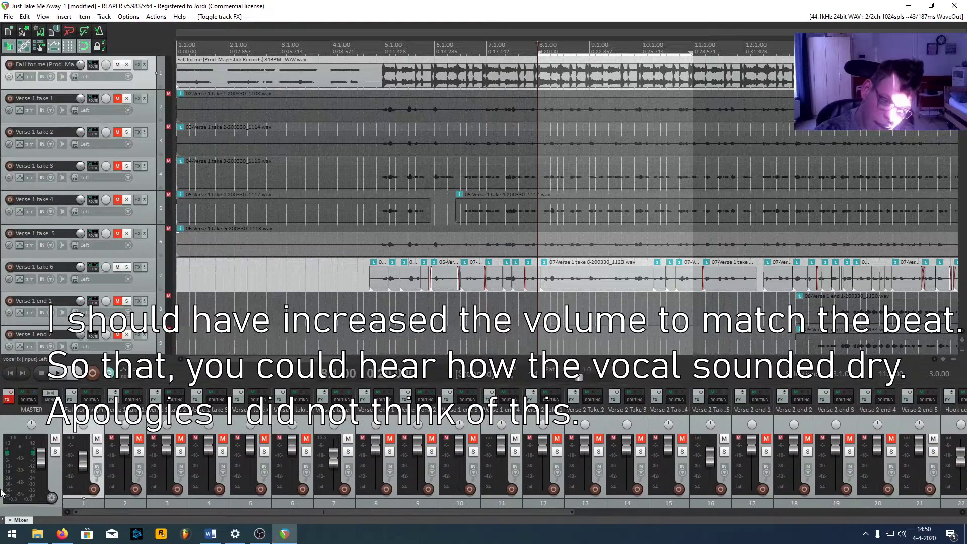
left_click(100, 440)
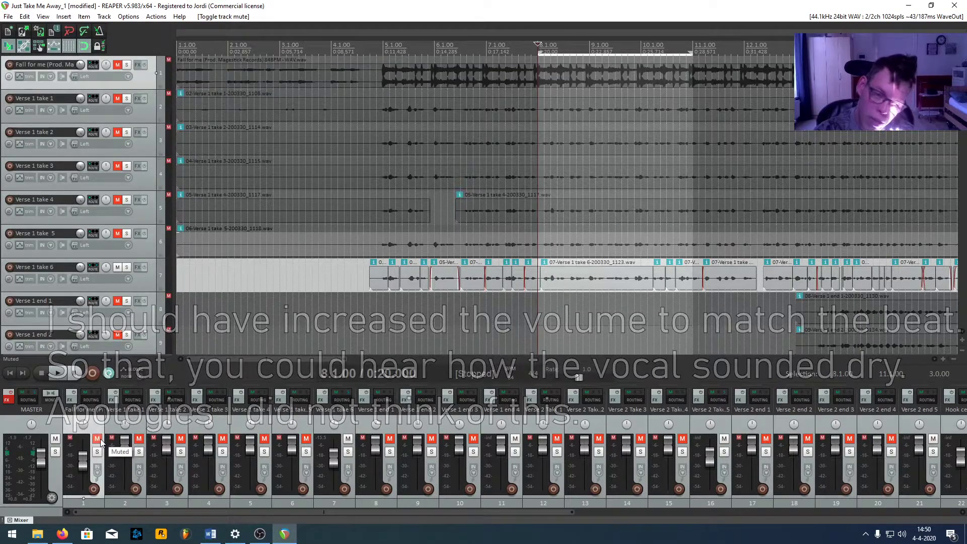
key("space")
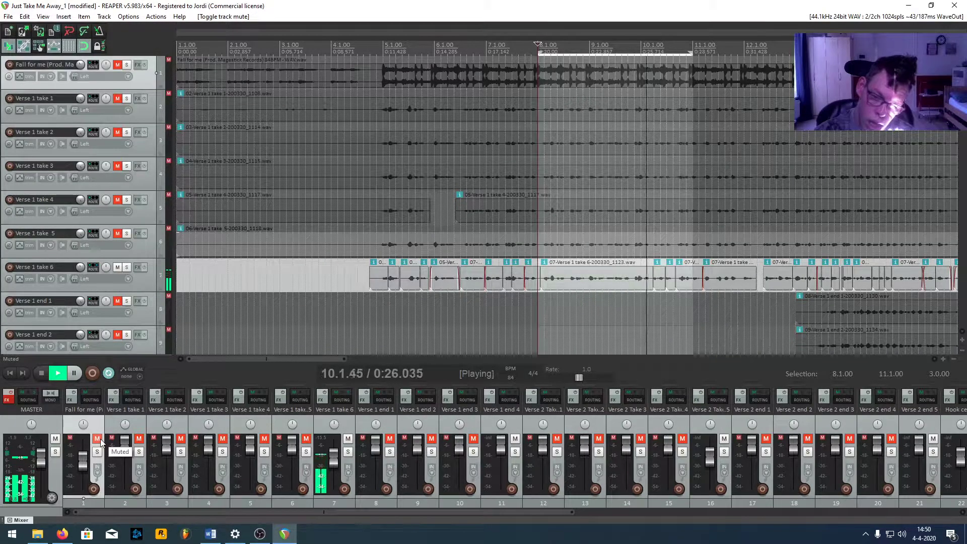
key("space")
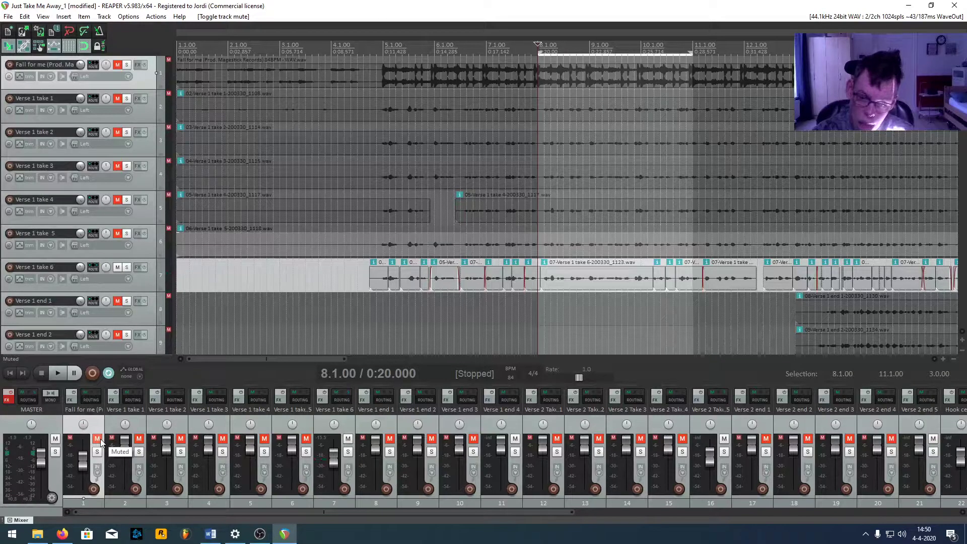
left_click(97, 440)
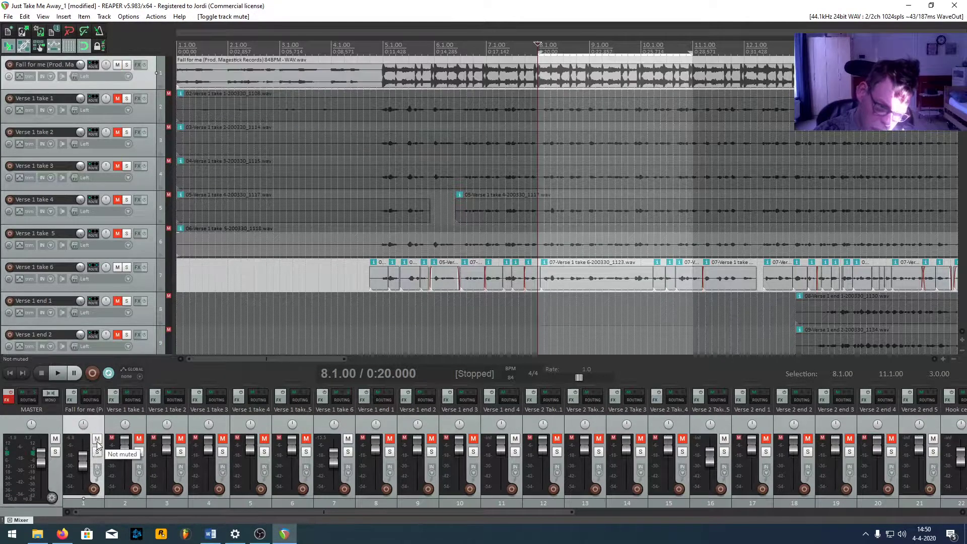
Unmute the vocal fx track and re-enable its effects chain
left_click_drag(120, 511, 552, 508)
left_click(708, 440)
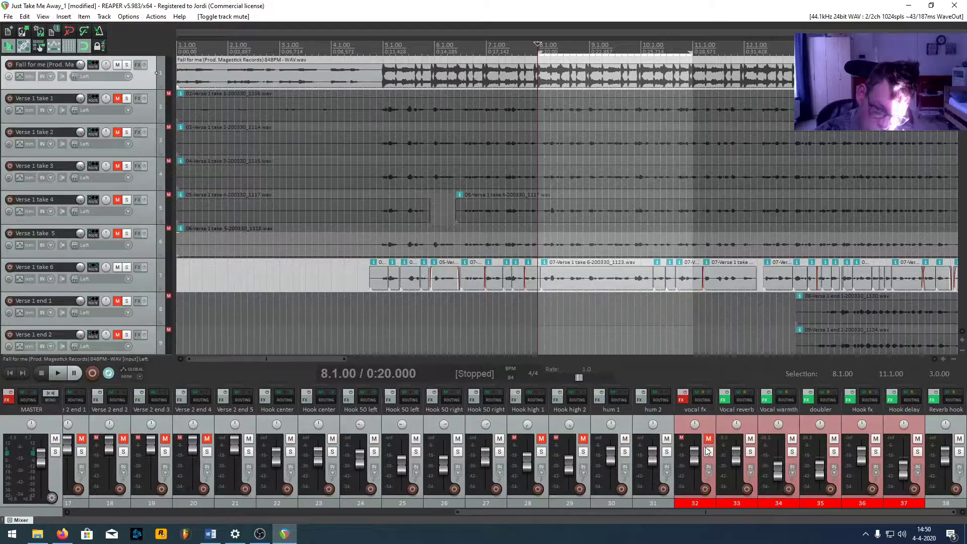
left_click(683, 394)
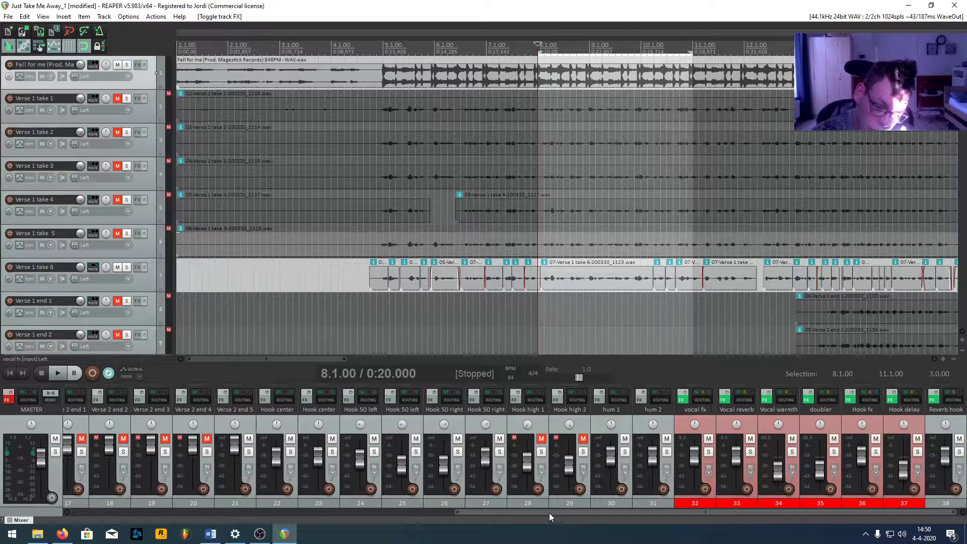
Select the long Verse 1 take 6 clip near bar 8 and open the vocal fx track's effects chain
left_click_drag(546, 512, 161, 516)
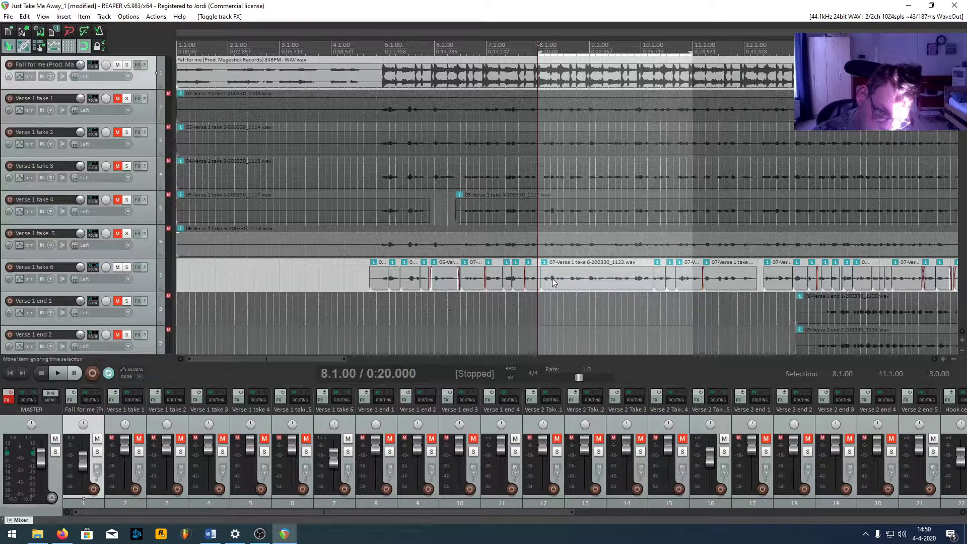
left_click(583, 283)
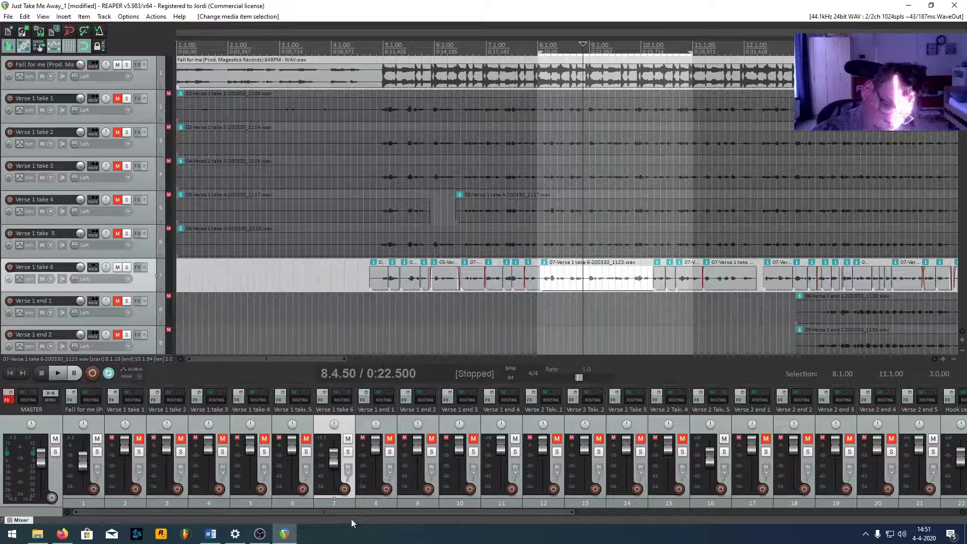
left_click_drag(342, 512, 765, 516)
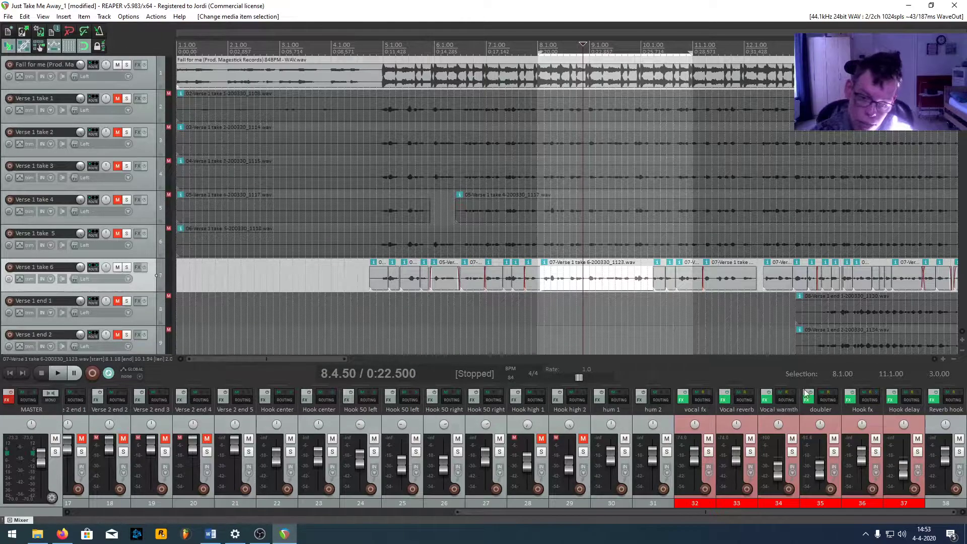
left_click(682, 399)
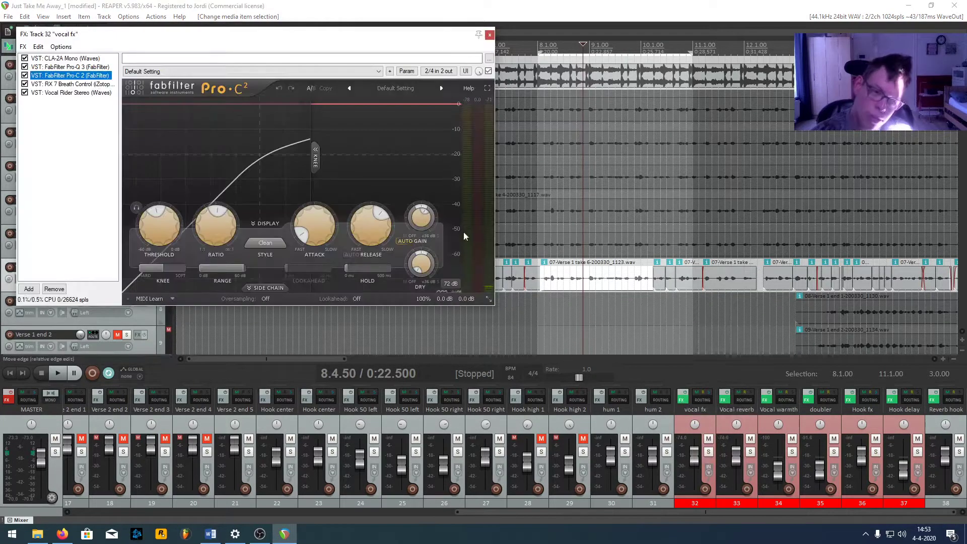
Examine the CLA-2A Mono compressor and the individual EQ bands of FabFilter Pro-Q 3 on the vocal fx track
left_click(57, 59)
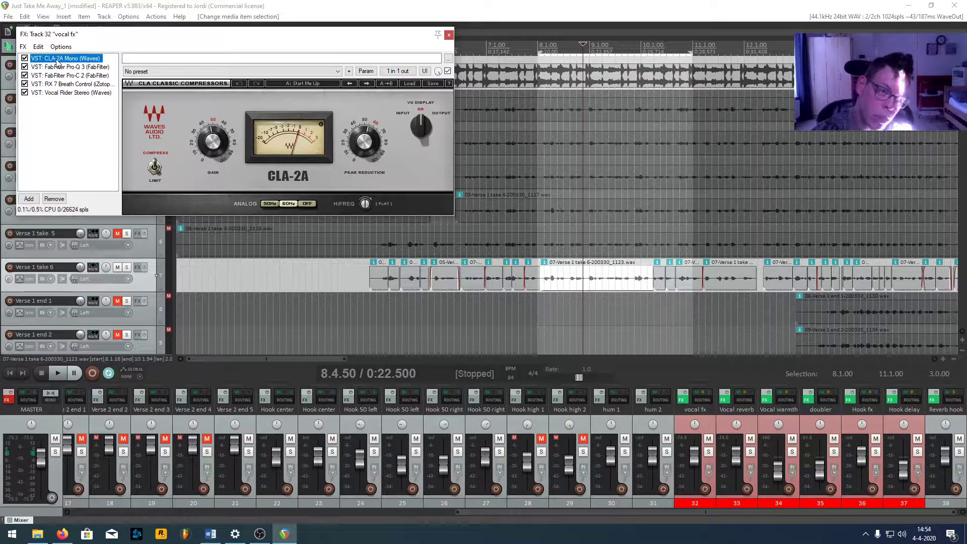
left_click(66, 68)
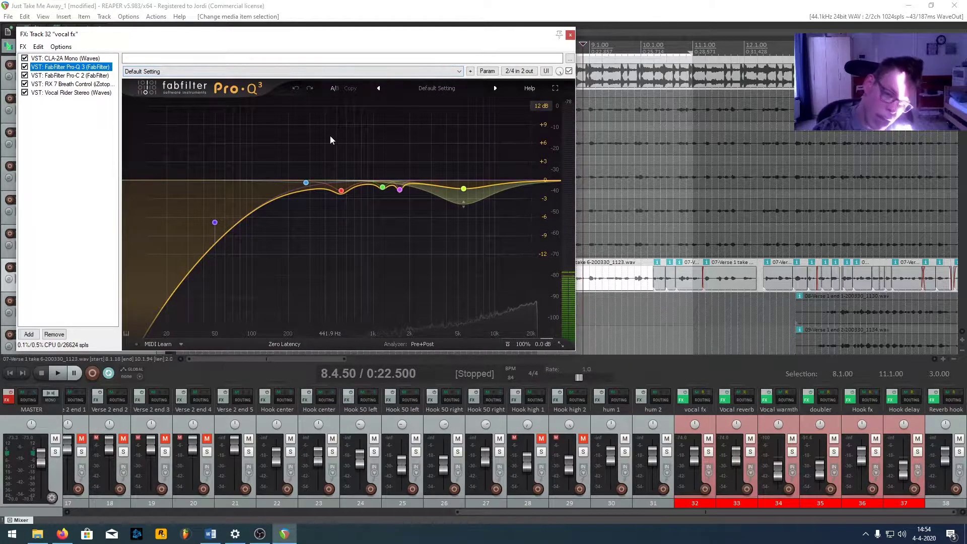
mouse_move(332, 152)
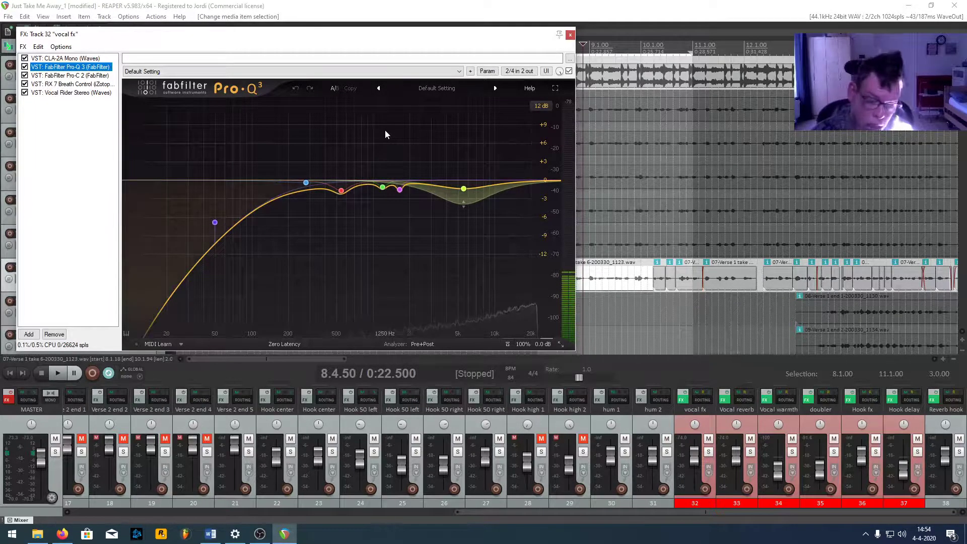
mouse_move(409, 158)
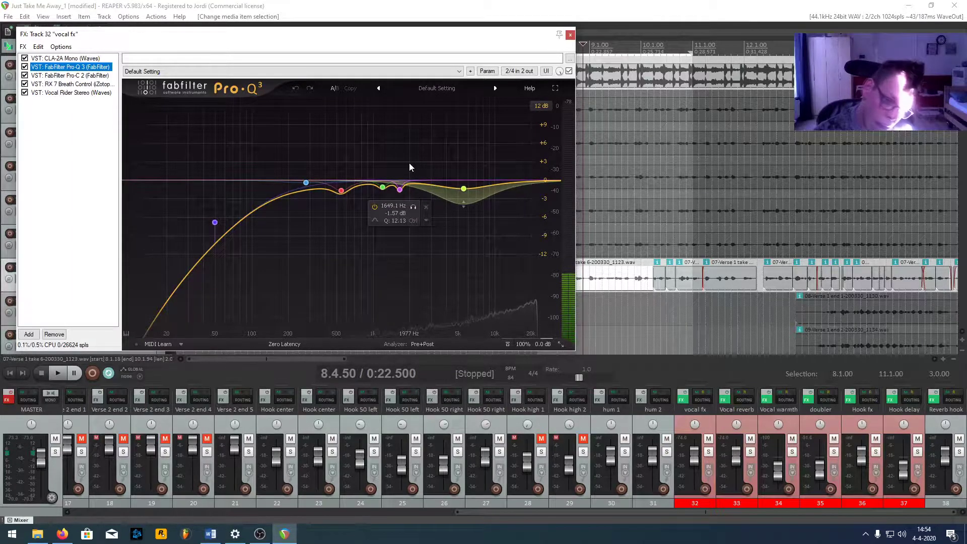
mouse_move(454, 190)
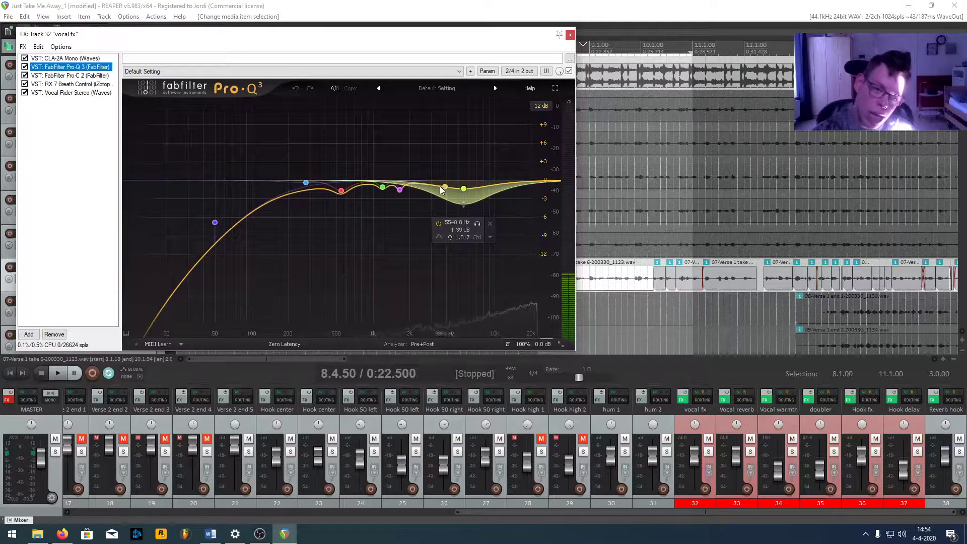
mouse_move(341, 191)
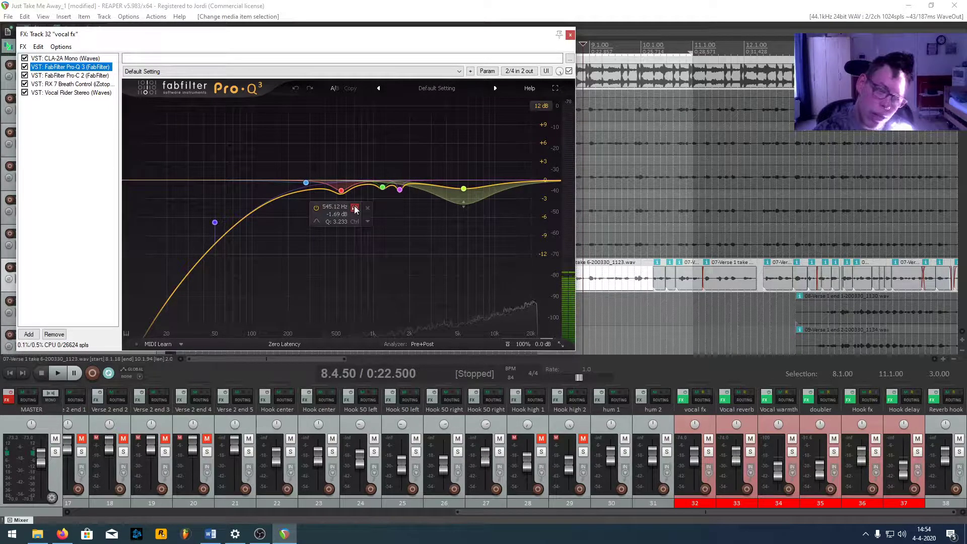
mouse_move(431, 212)
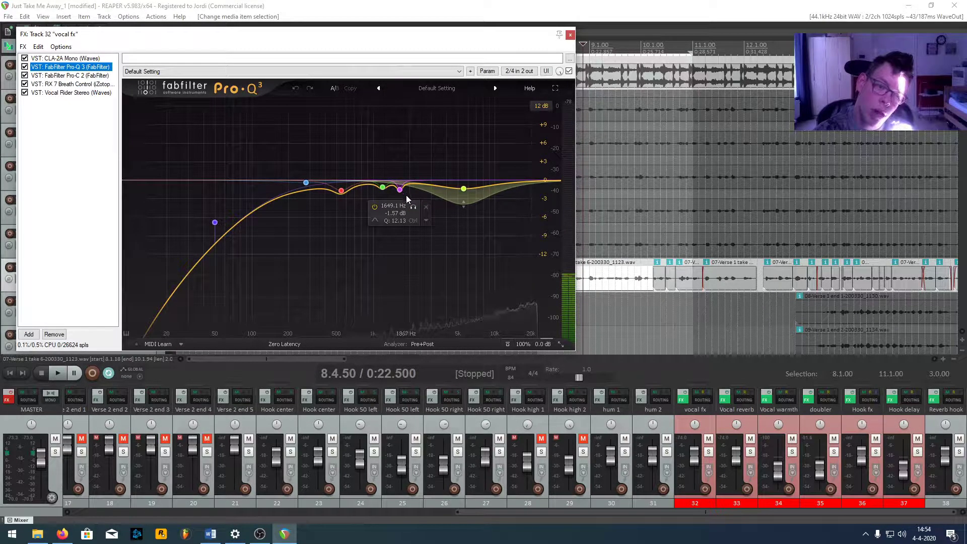
mouse_move(383, 191)
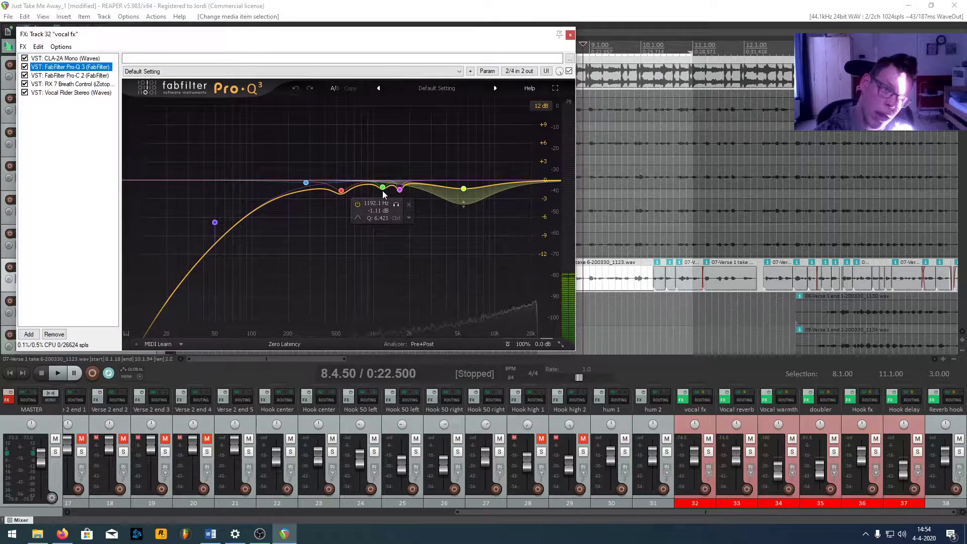
Review the FabFilter Pro-C 2, RX 7 Breath Control and Vocal Rider Stereo settings in the vocal fx chain
left_click(70, 83)
left_click(71, 75)
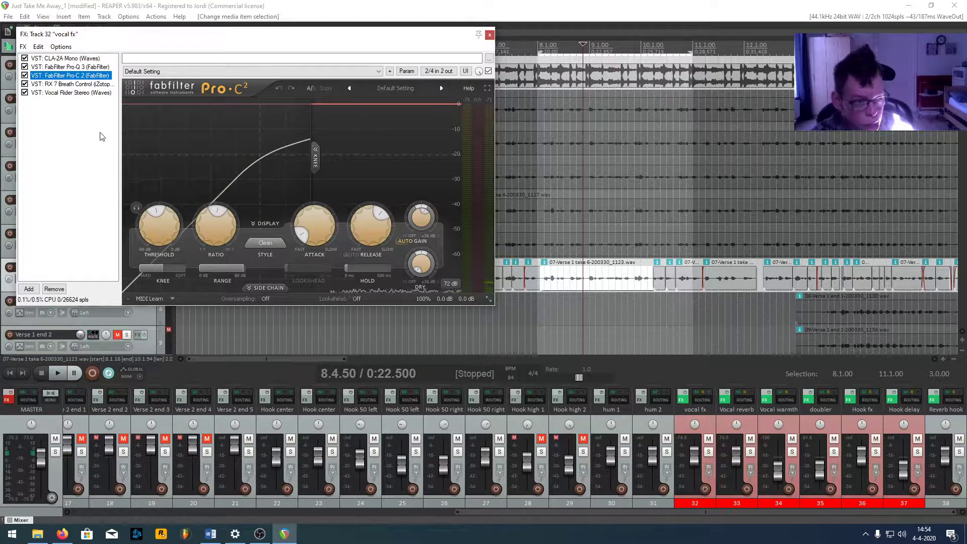
left_click(70, 84)
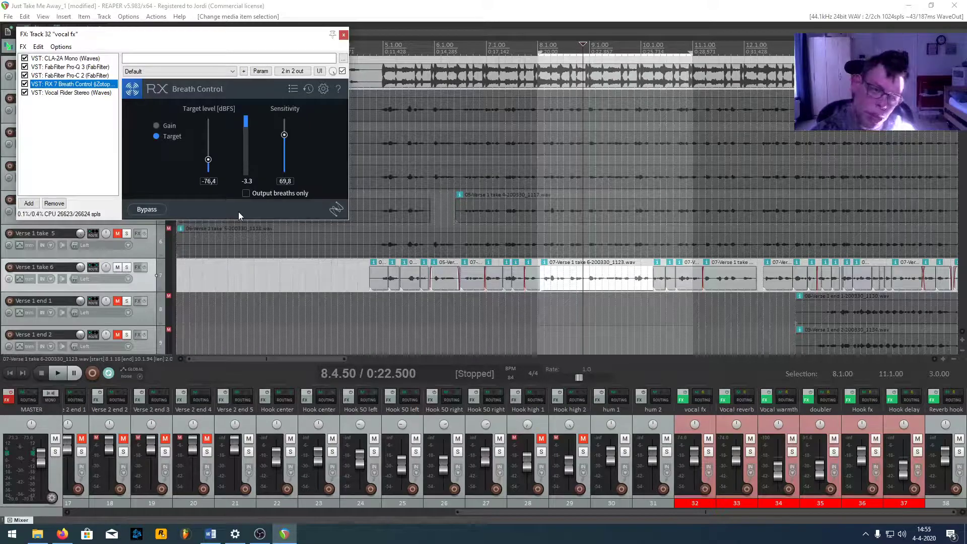
left_click(82, 94)
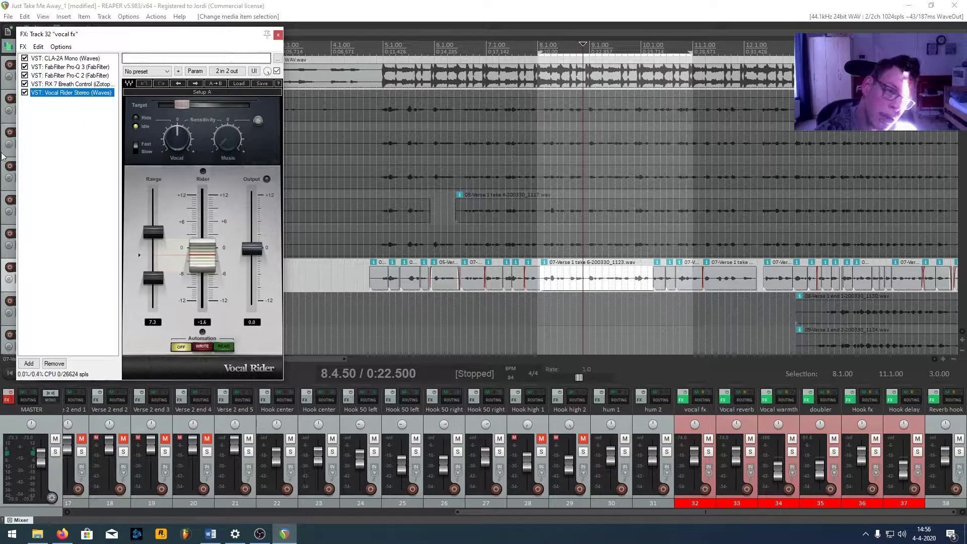
Compare the CLA-2A Mono and FabFilter Pro-C 2 on the vocal fx track, examining Pro-C 2's threshold, ratio and attack, and close the chain
left_click(96, 67)
left_click(97, 75)
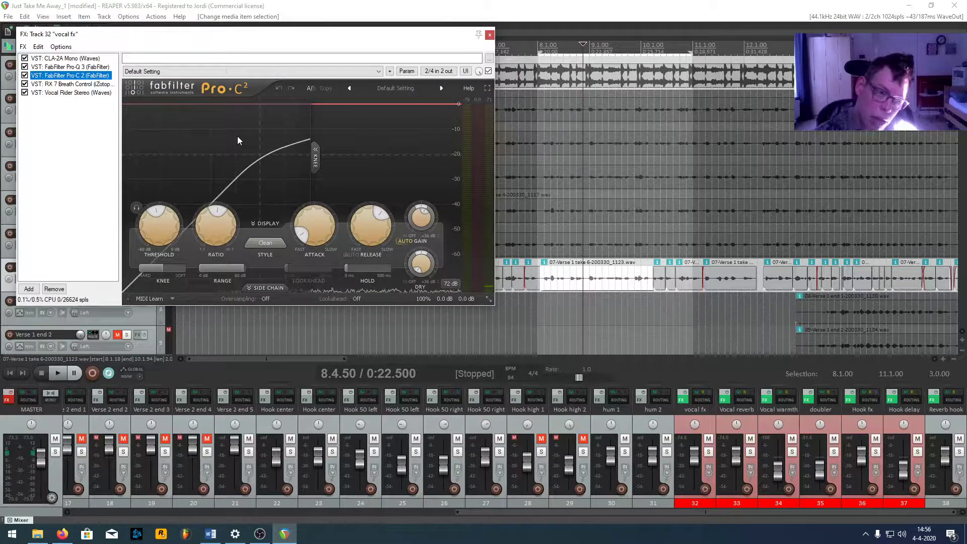
left_click(65, 58)
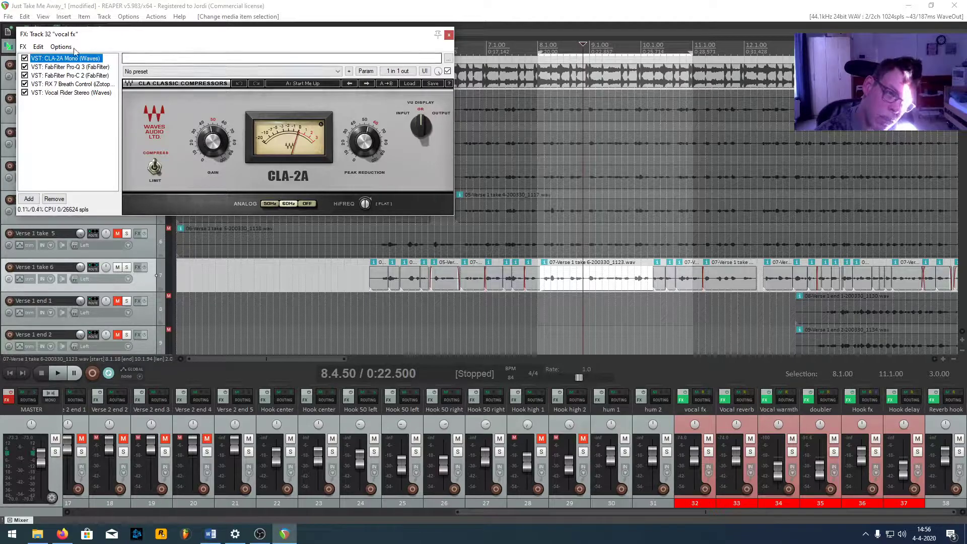
left_click(79, 75)
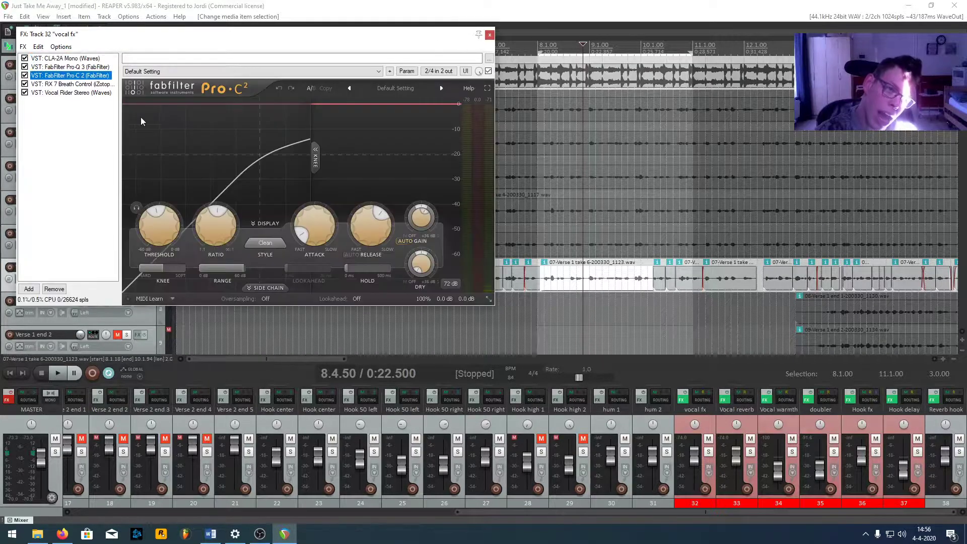
mouse_move(153, 224)
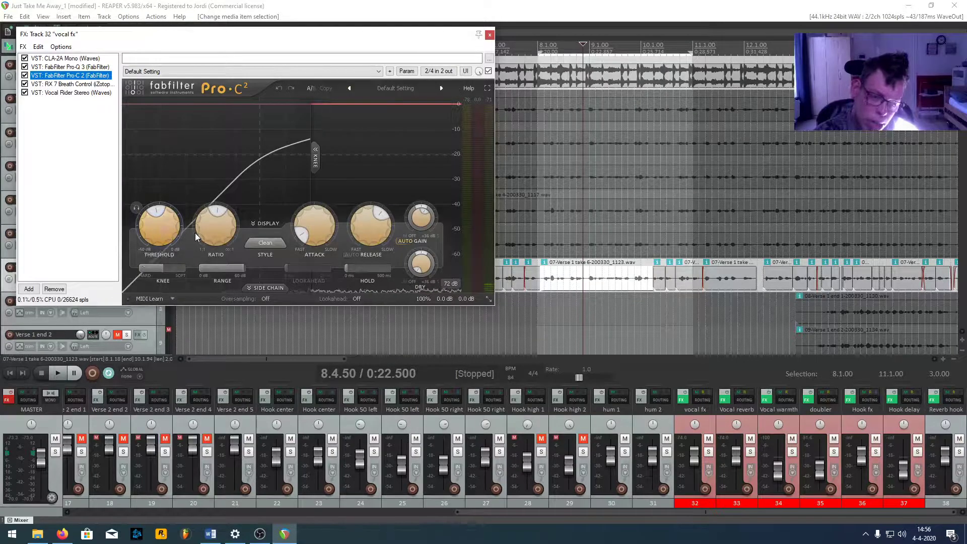
mouse_move(210, 228)
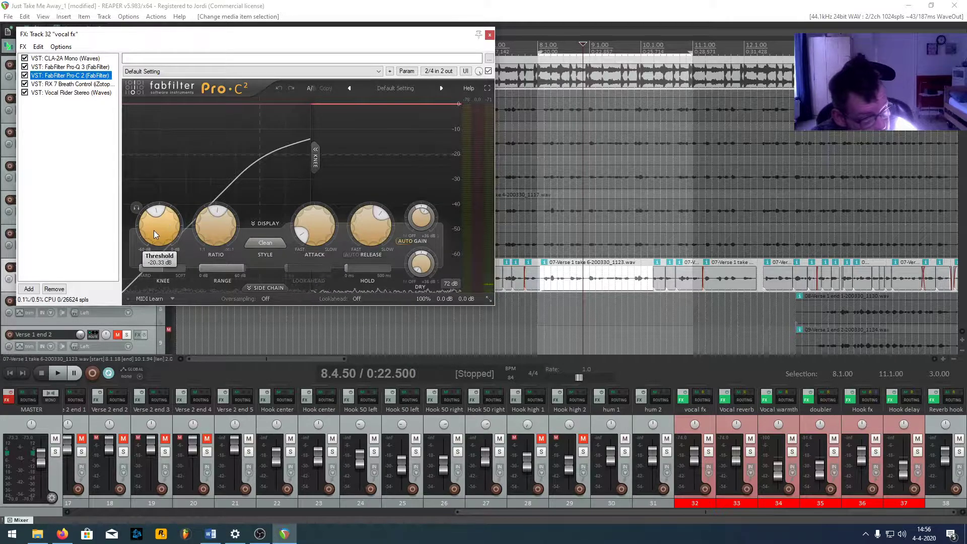
mouse_move(316, 227)
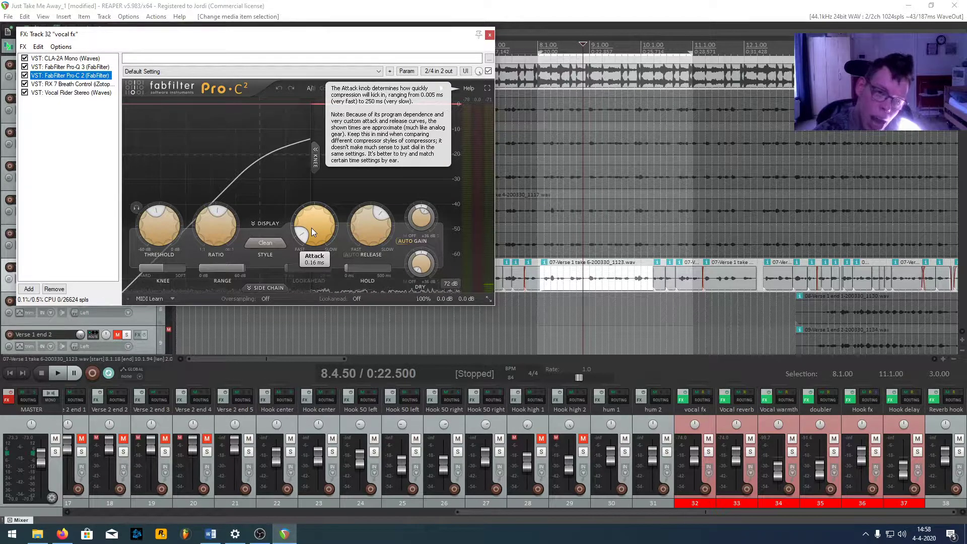
left_click(489, 36)
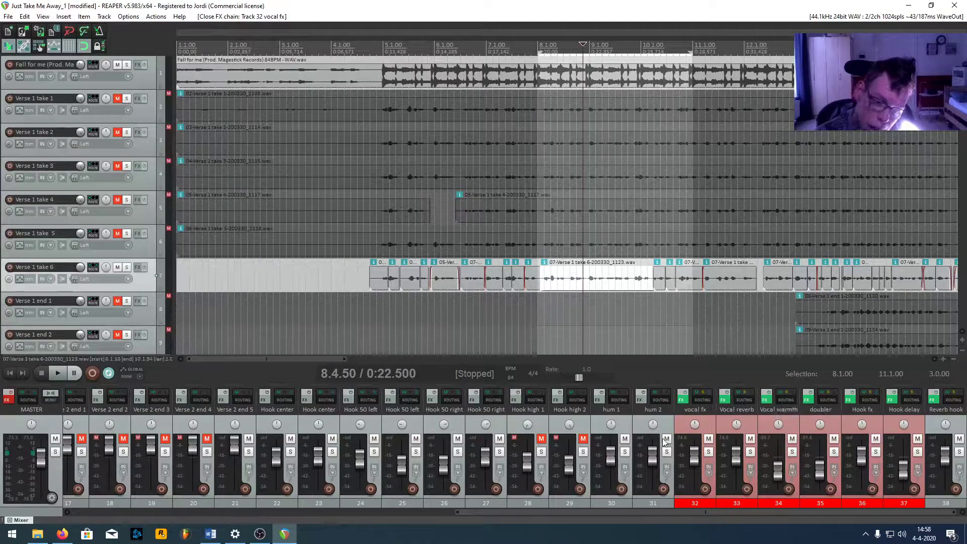
Inspect FabFilter Saturn on the Vocal warmth track and audition the track soloed with its volume raised to +1.09 dB
left_click(765, 400)
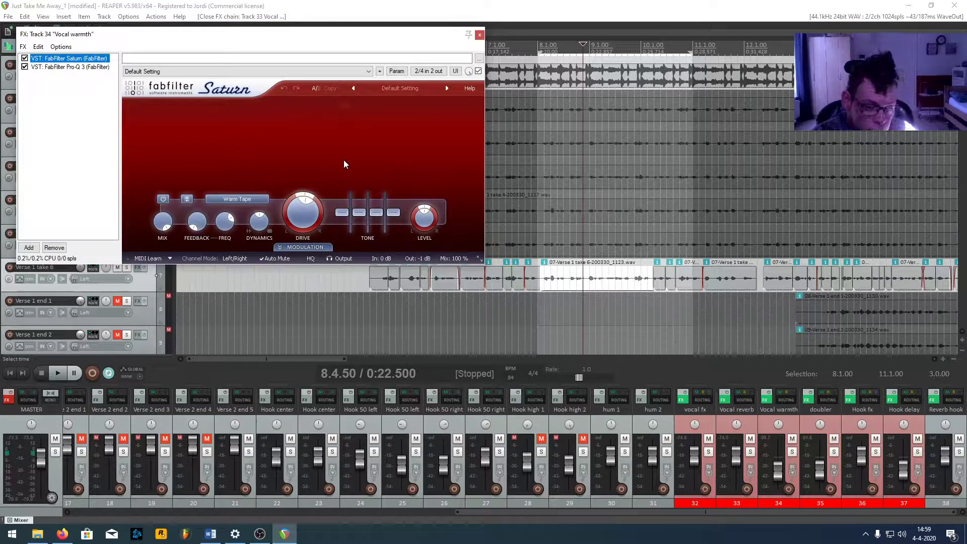
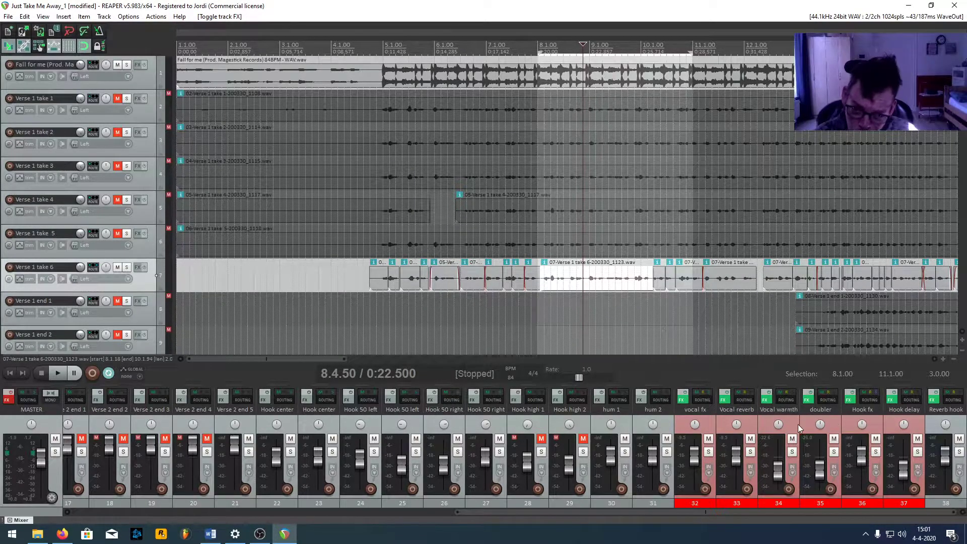
left_click(792, 453)
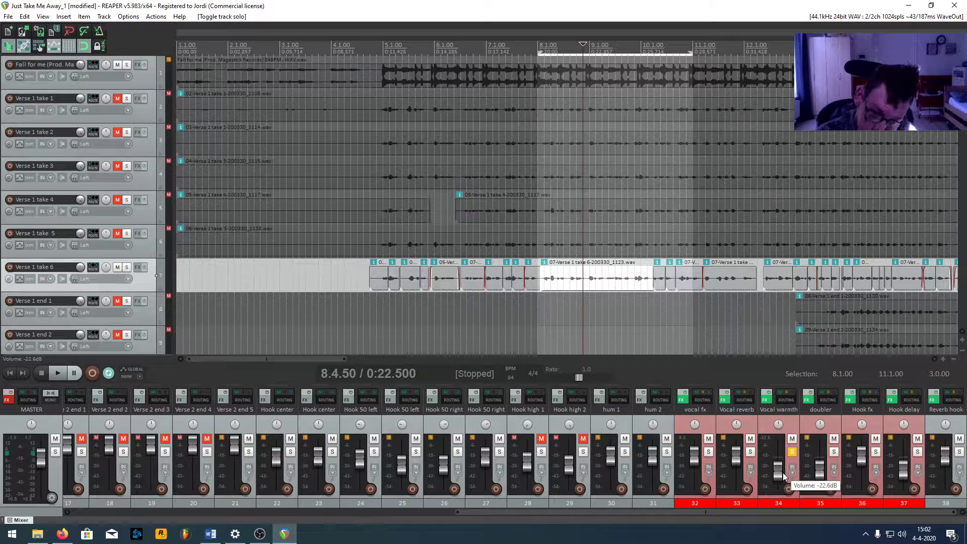
left_click_drag(783, 472, 775, 456)
key("space")
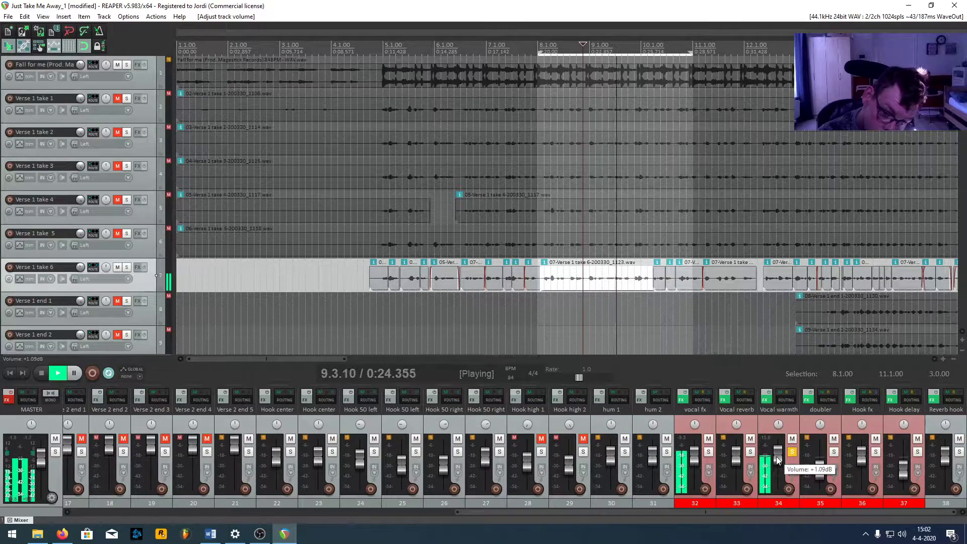
key("space")
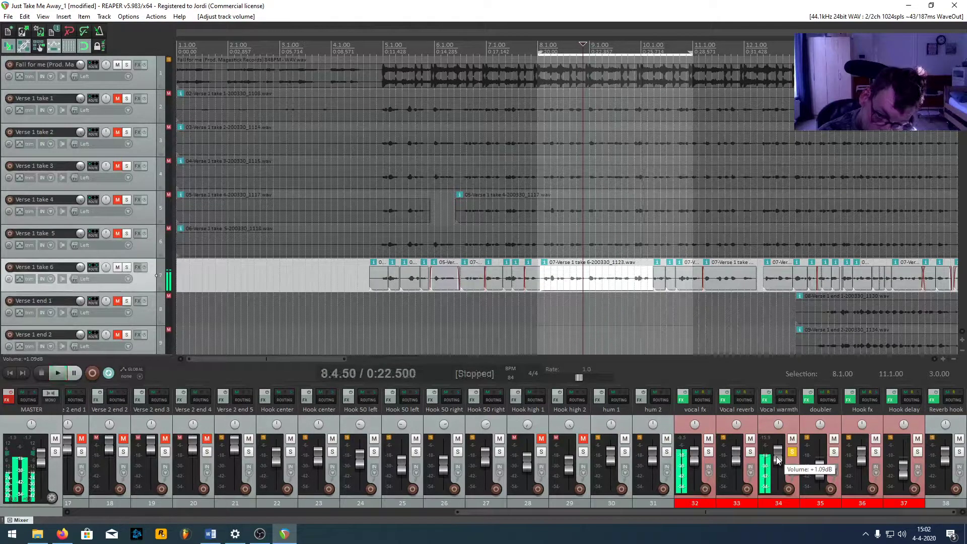
Undo the Vocal warmth track's volume change and take the track out of solo
key("ctrl+z")
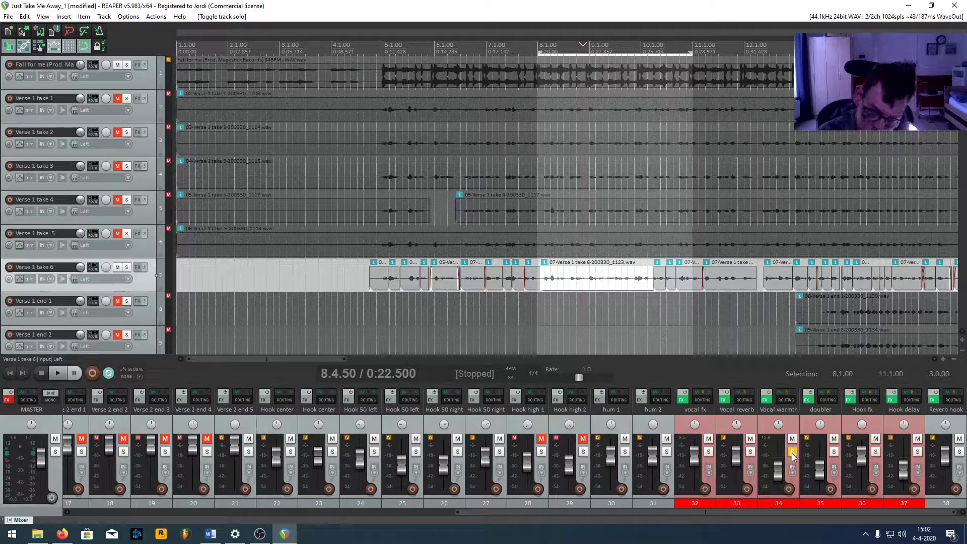
left_click(792, 453)
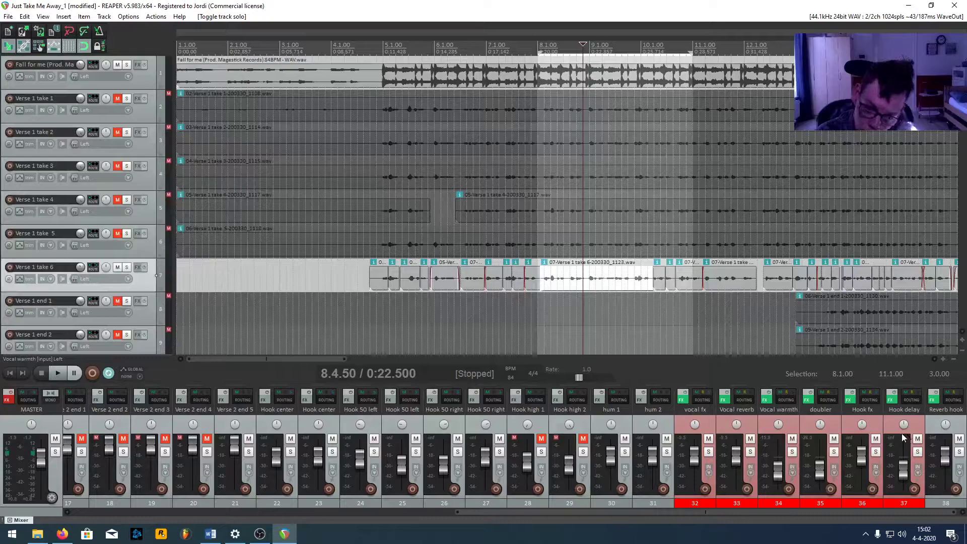
Review the Vocal Doubler's separation, variation and amount settings on the doubler track and close its effects chain
left_click(809, 400)
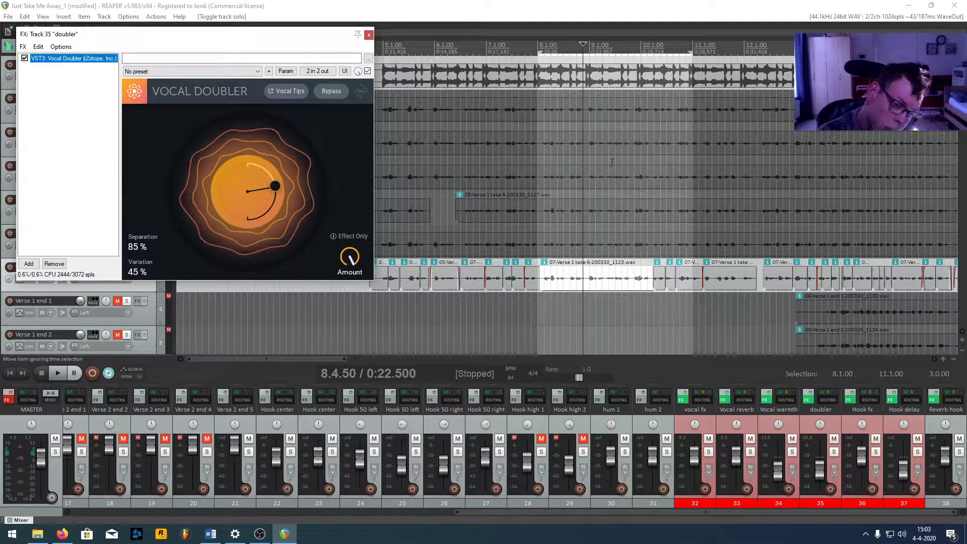
left_click(369, 35)
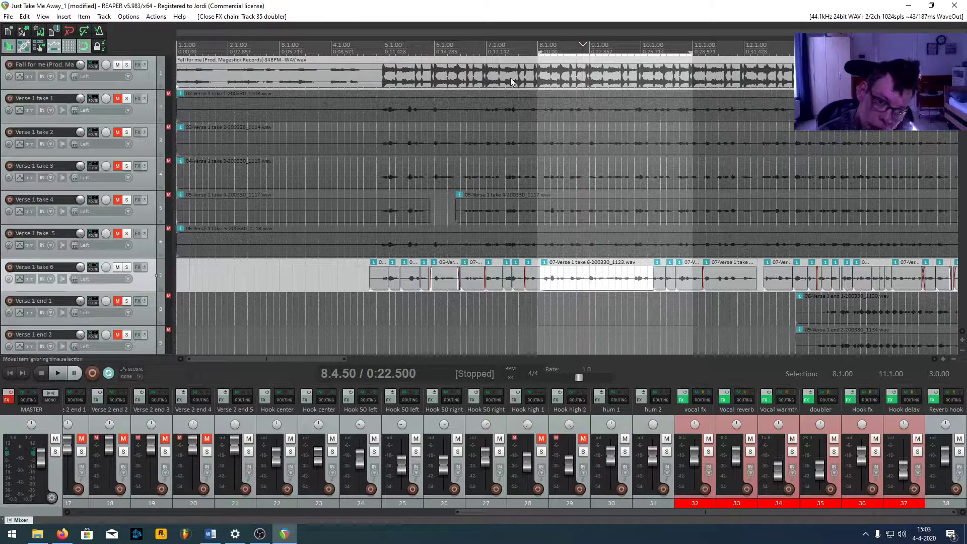
Play the mix from bar 8 with the doubler track muted and its effects bypassed
left_click(537, 57)
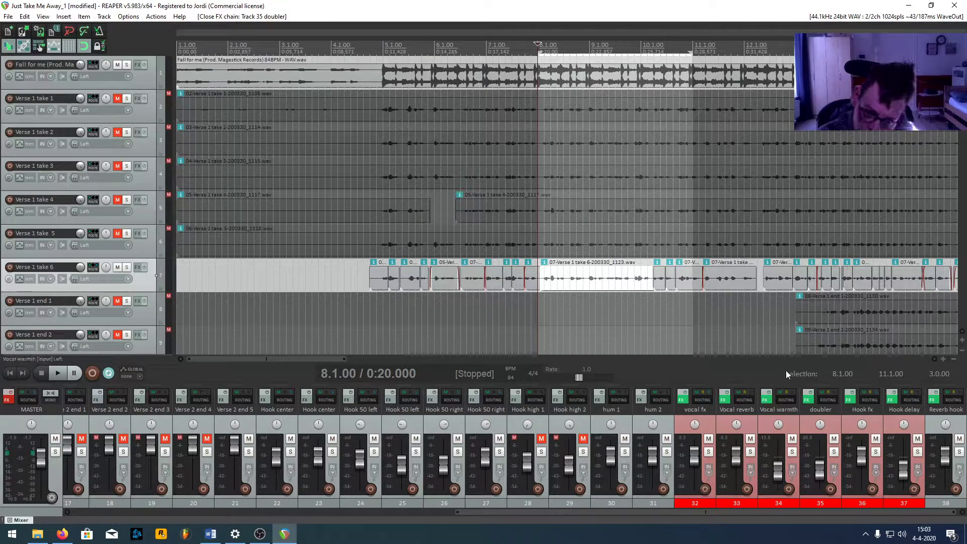
left_click(809, 395)
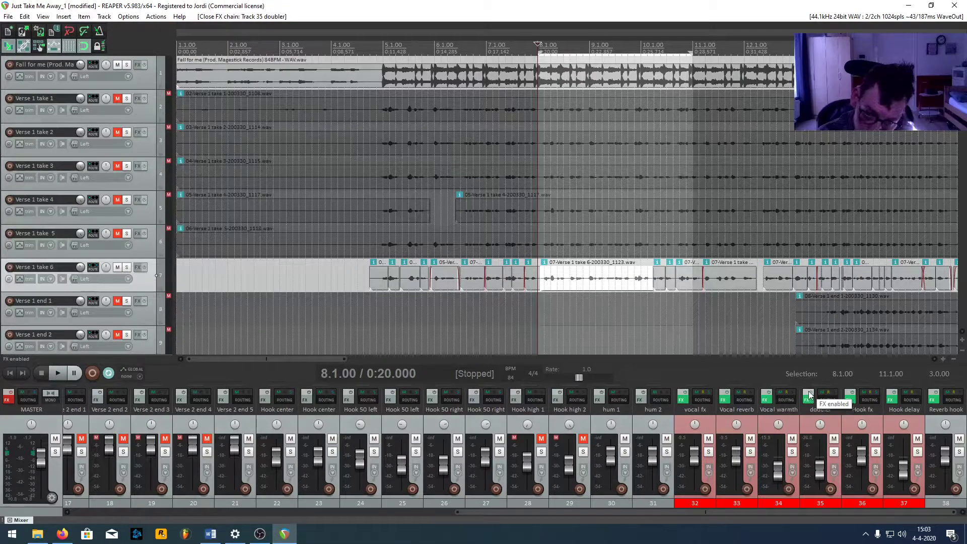
left_click(833, 439)
key("space")
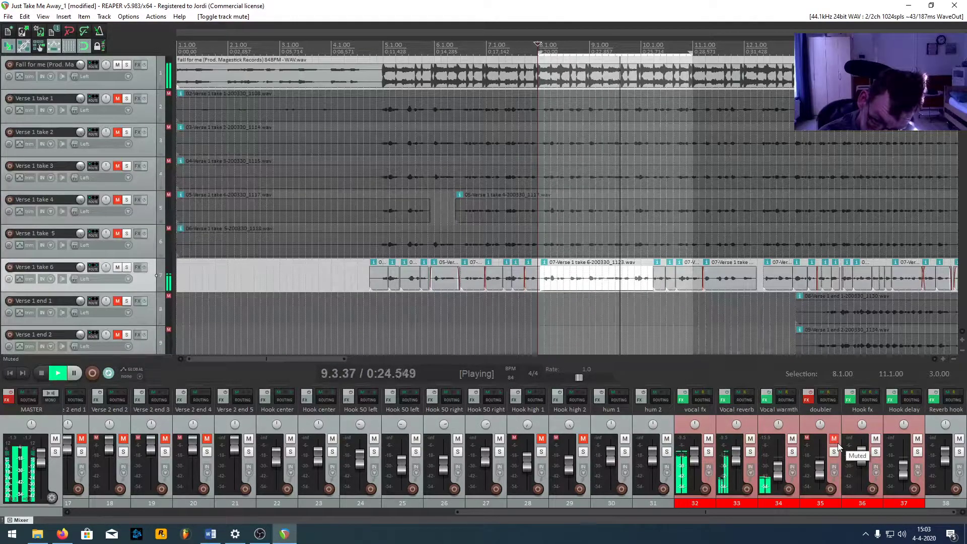
Unmute the doubler track and re-enable its effects during playback to hear the difference, and stop playback
left_click(834, 439)
left_click(806, 401)
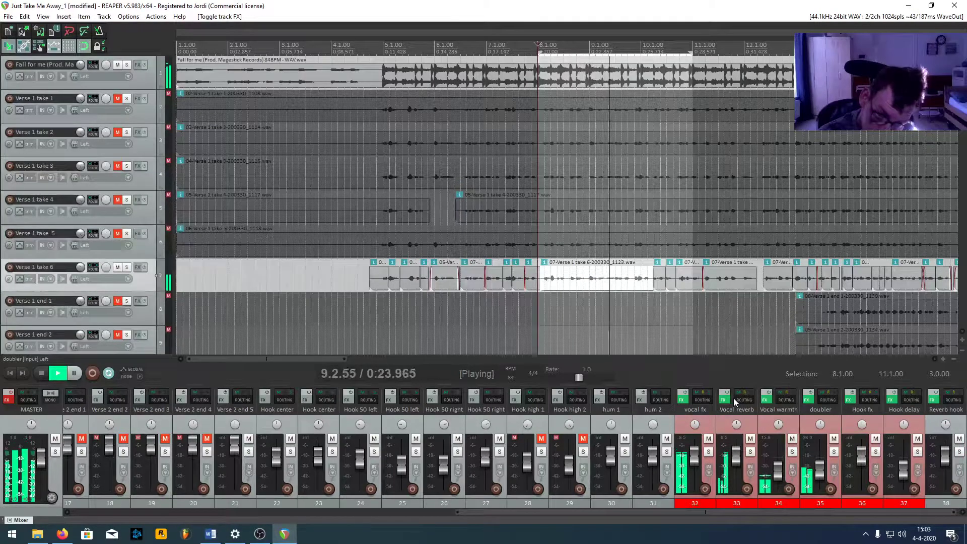
key("space")
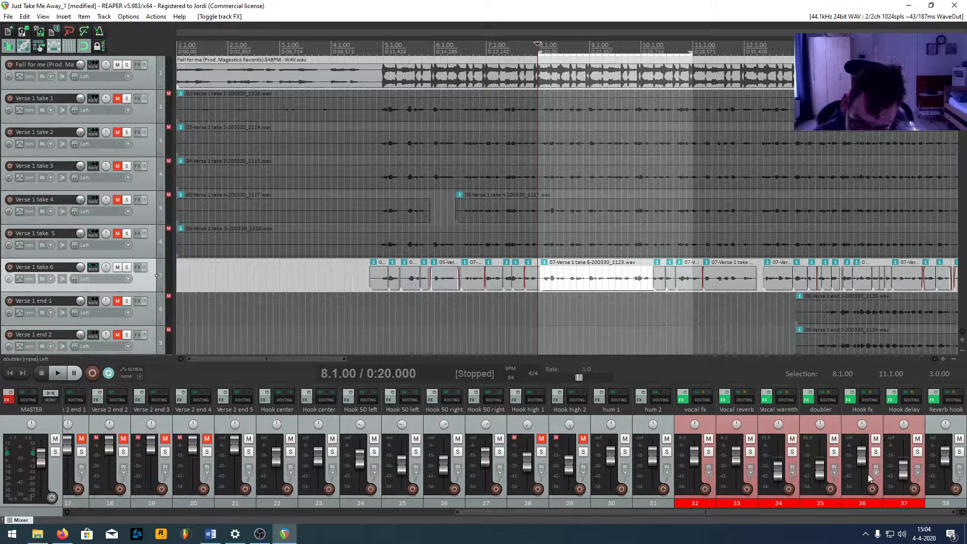
Solo the doubler track and audition it from bar 8
left_click(833, 452)
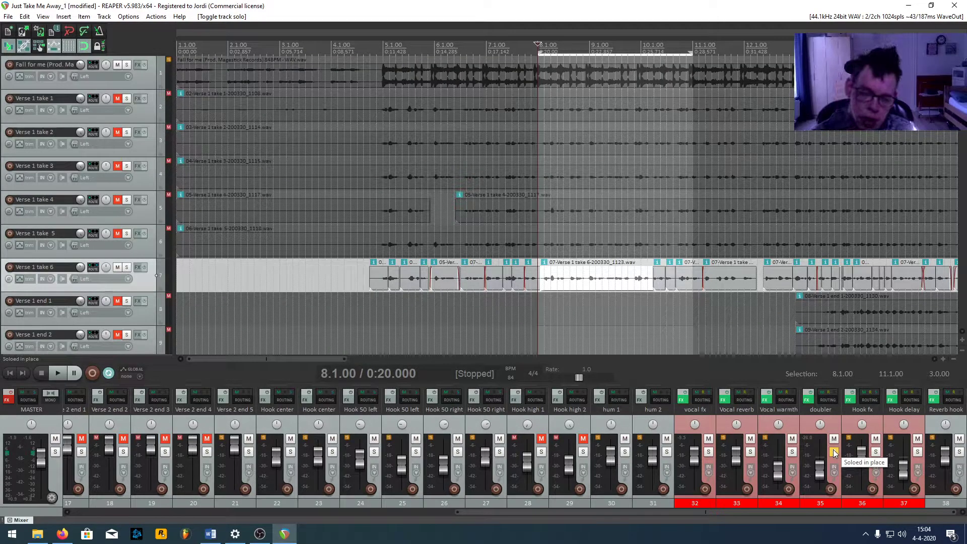
key("space")
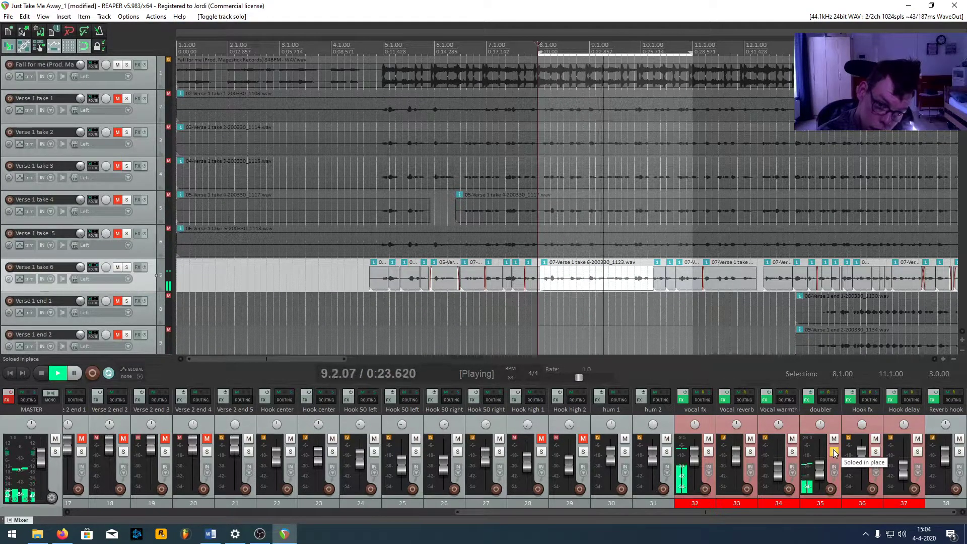
key("space")
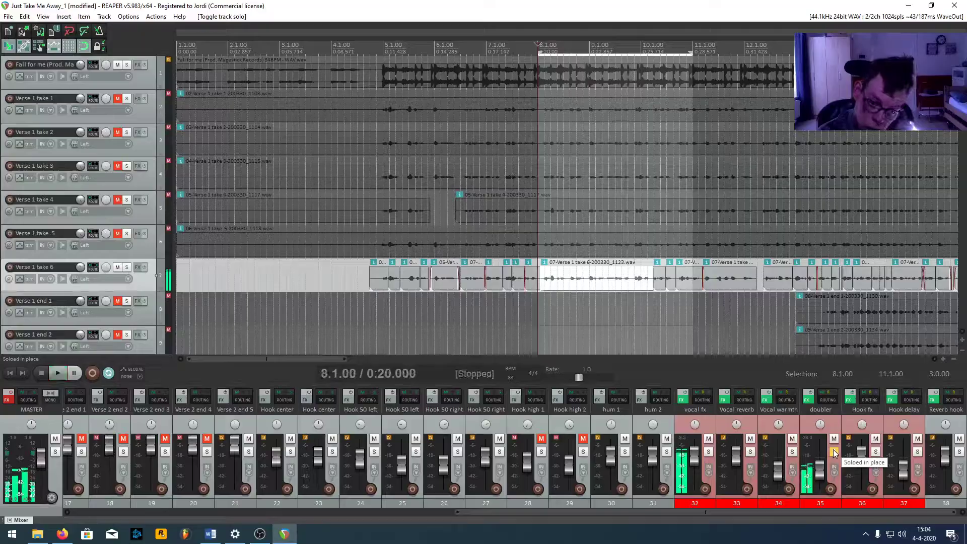